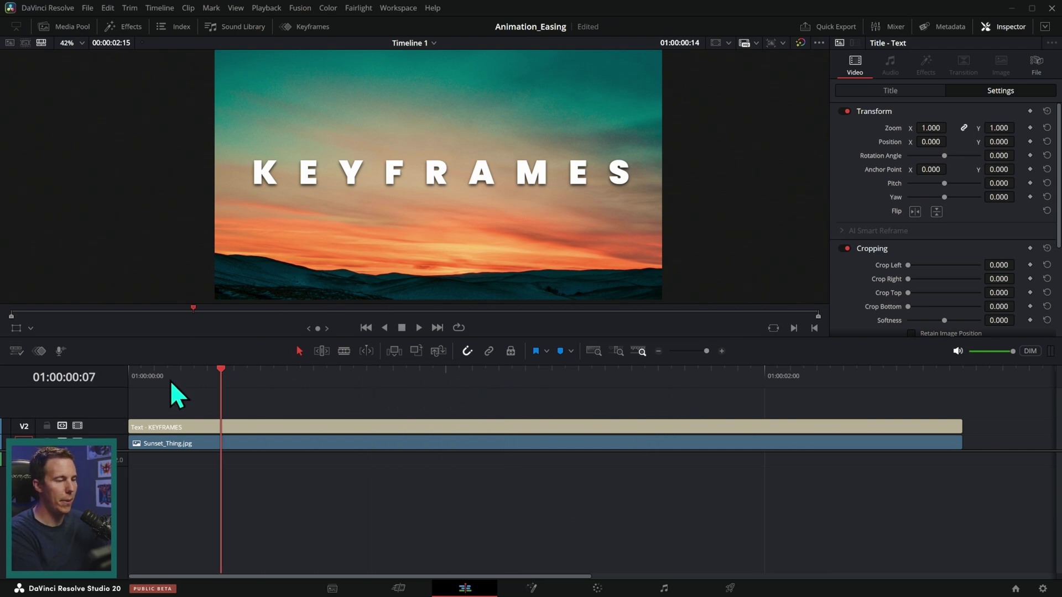
Select the Text - KEYFRAMES clip on V2 and park the playhead at 01:00:01:00.
click(406, 381)
click(423, 428)
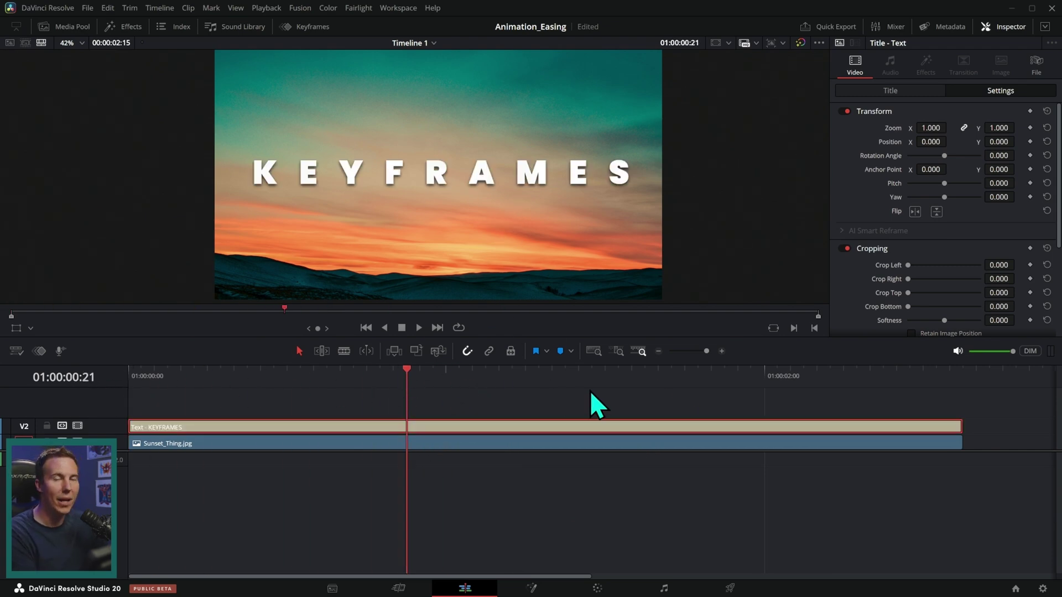
click(444, 425)
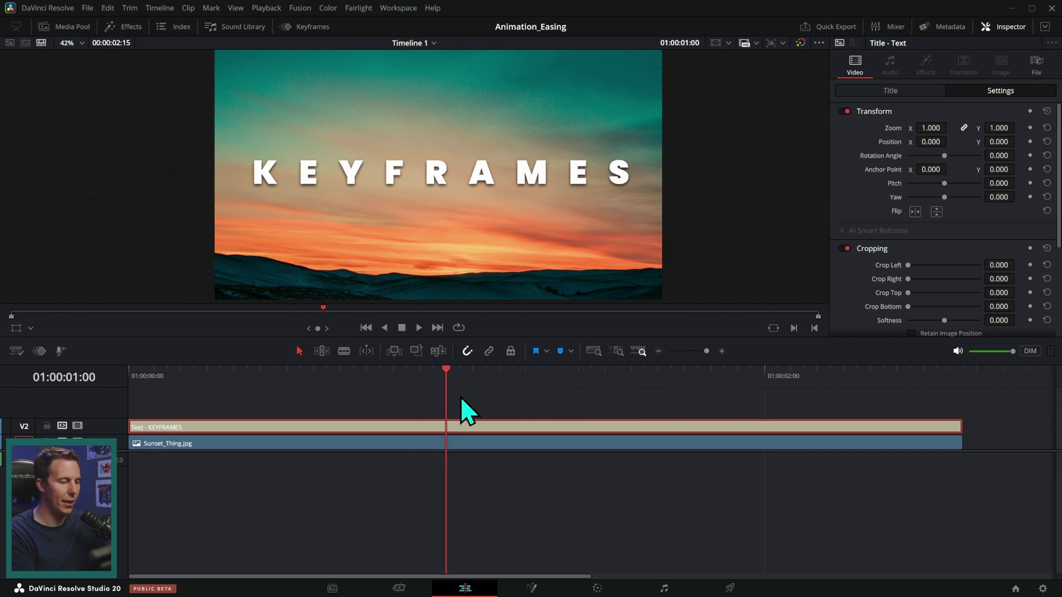
click(359, 381)
drag(360, 382, 450, 374)
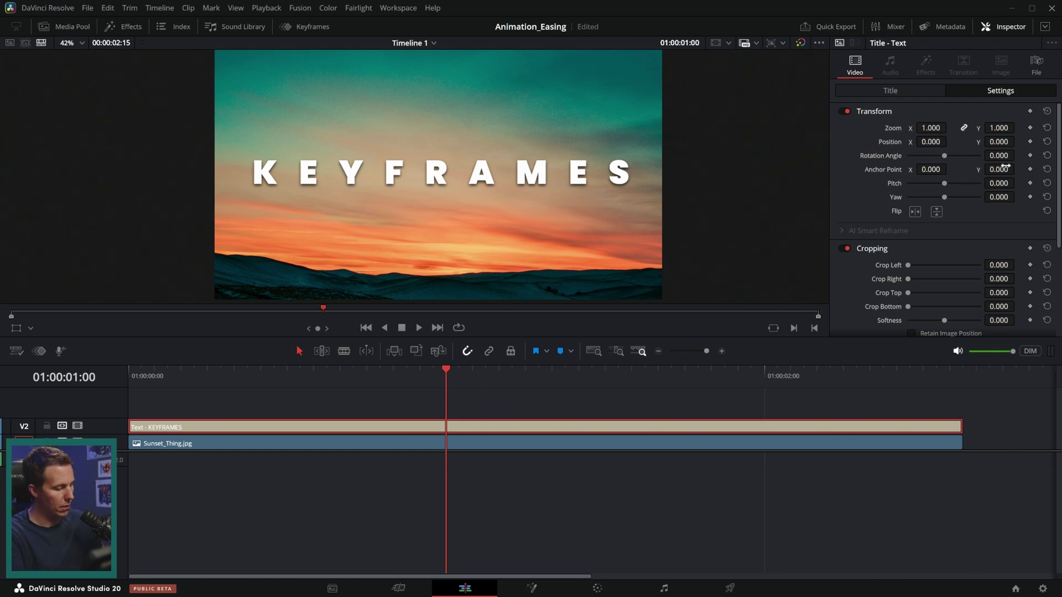
Keyframe Position at one second, then set Position Y to -703 at 01:00:00:00.
click(1030, 142)
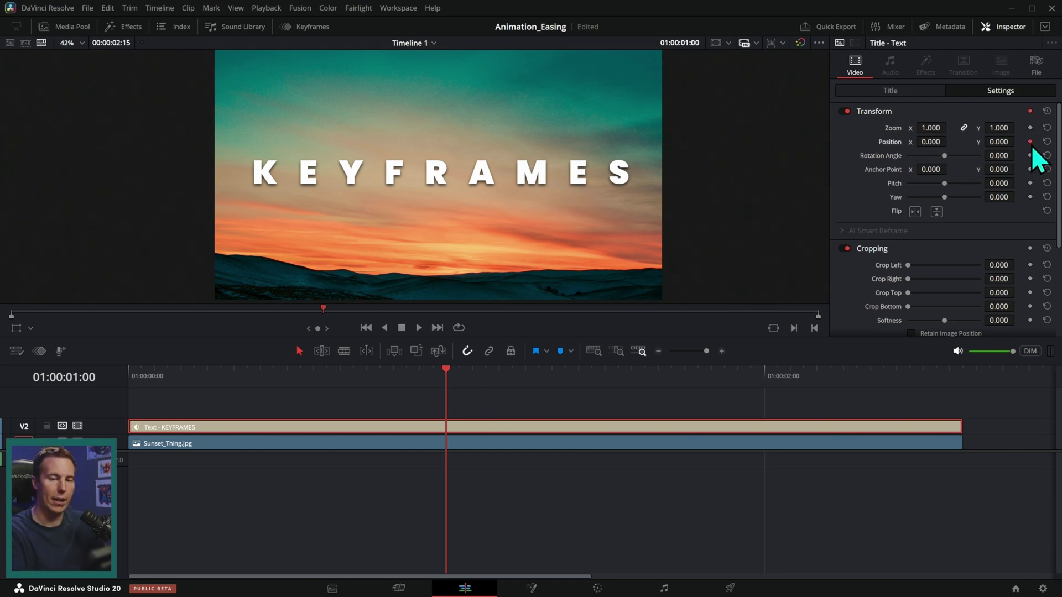
drag(447, 390, 133, 401)
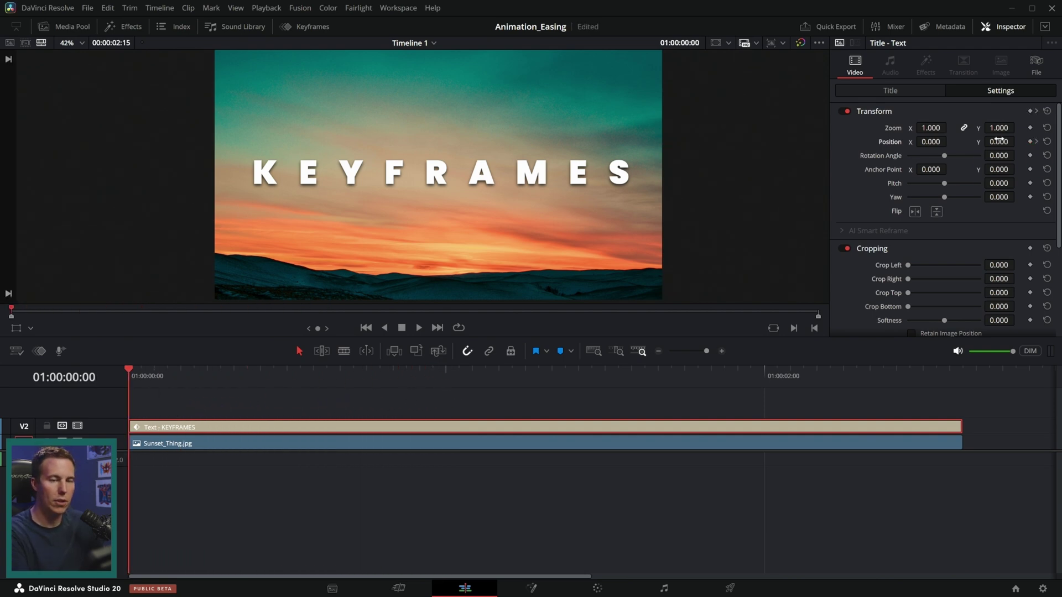
drag(998, 142, 947, 141)
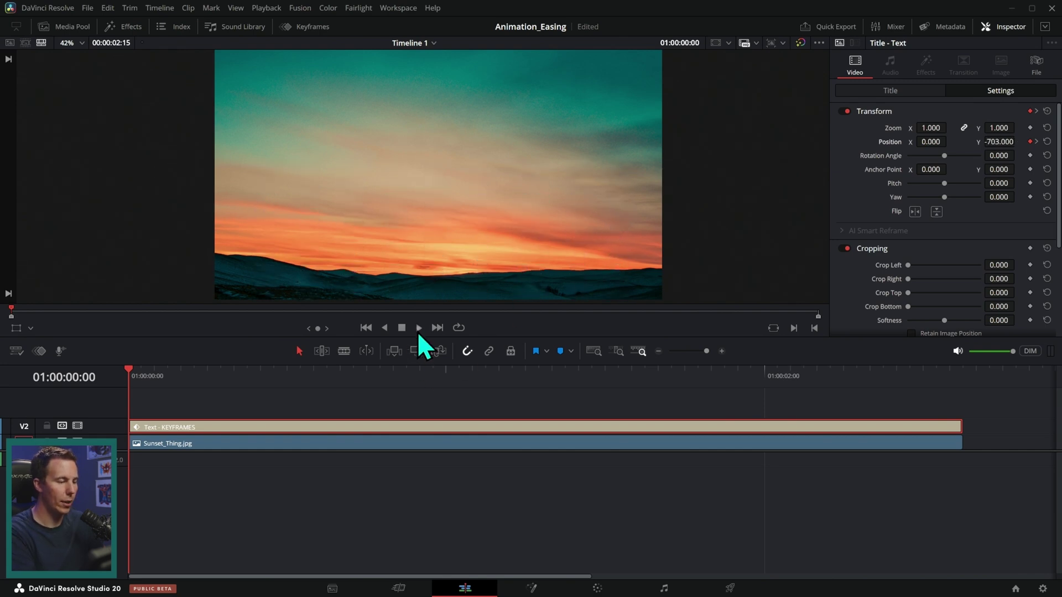
click(419, 328)
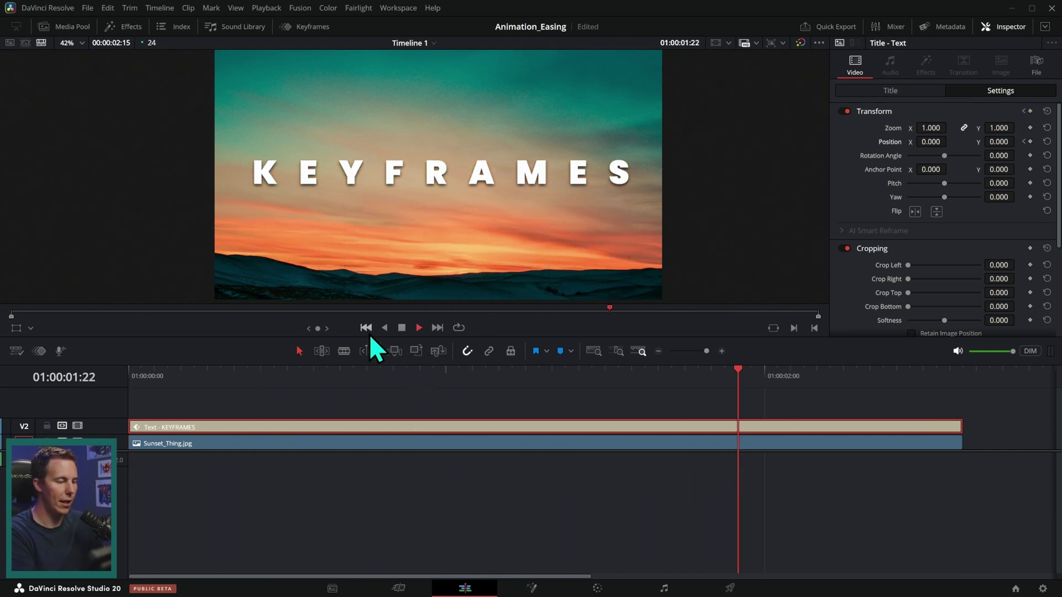
Replay the linear fly-in from the start, then drag the divider up to enlarge the timeline.
click(366, 330)
click(399, 330)
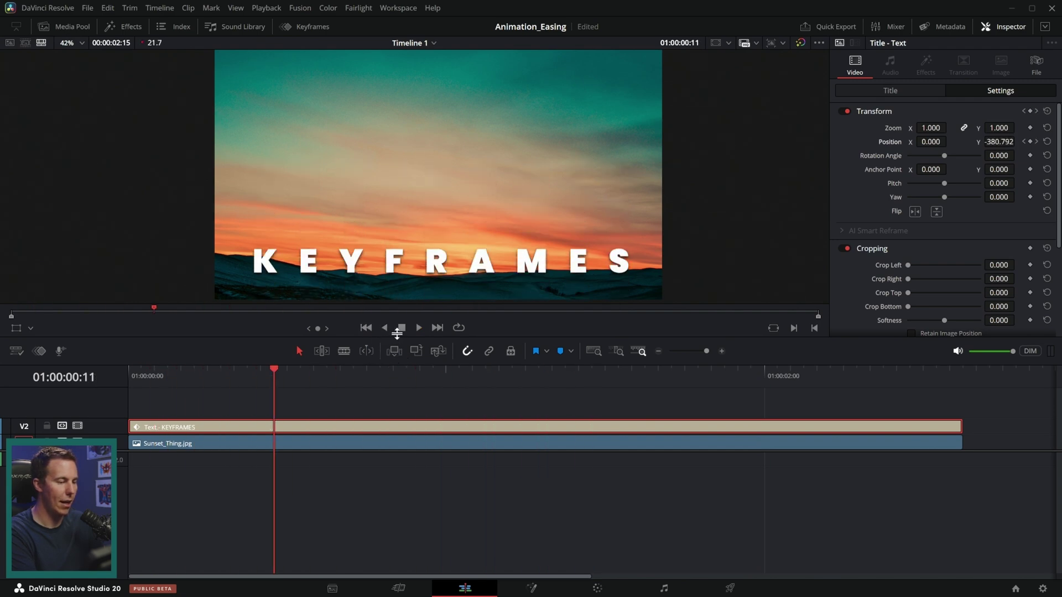
click(366, 329)
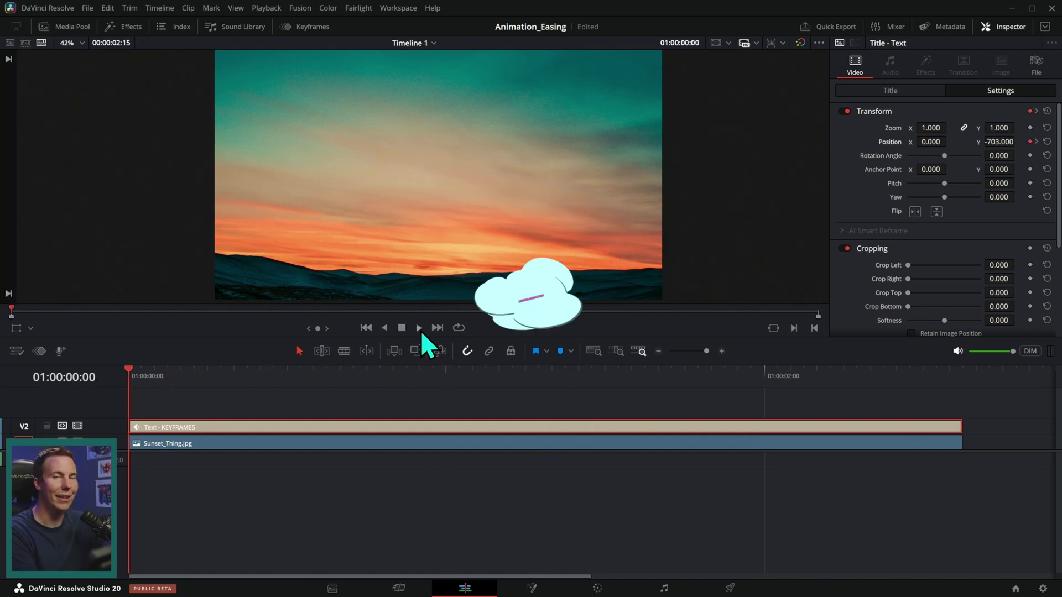
click(418, 328)
click(402, 328)
drag(624, 334, 623, 230)
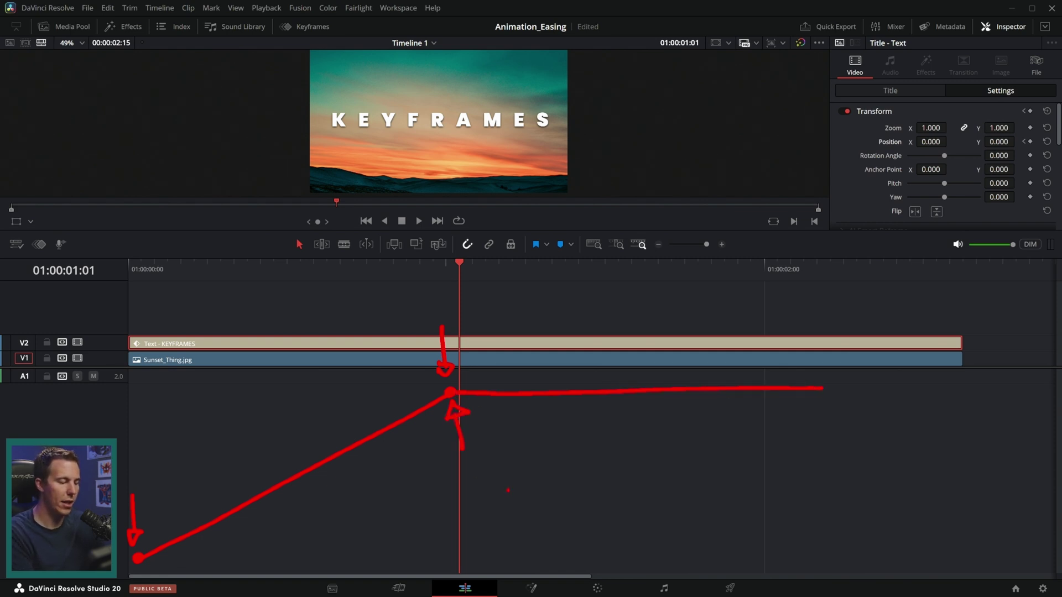
key(Home)
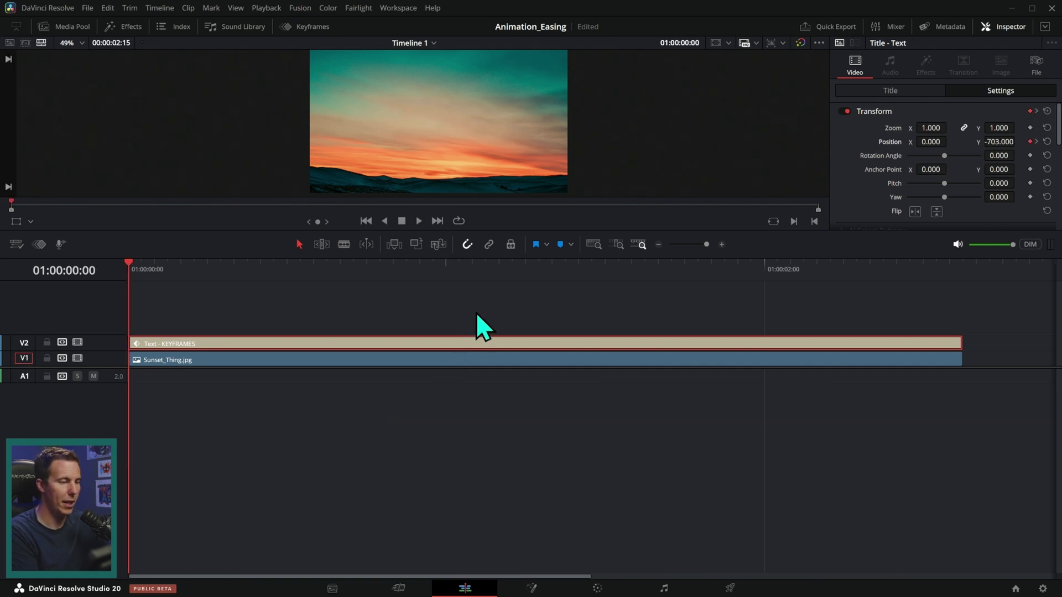
Play the title fly-in with Space and drag the divider to resize the viewer.
key(space)
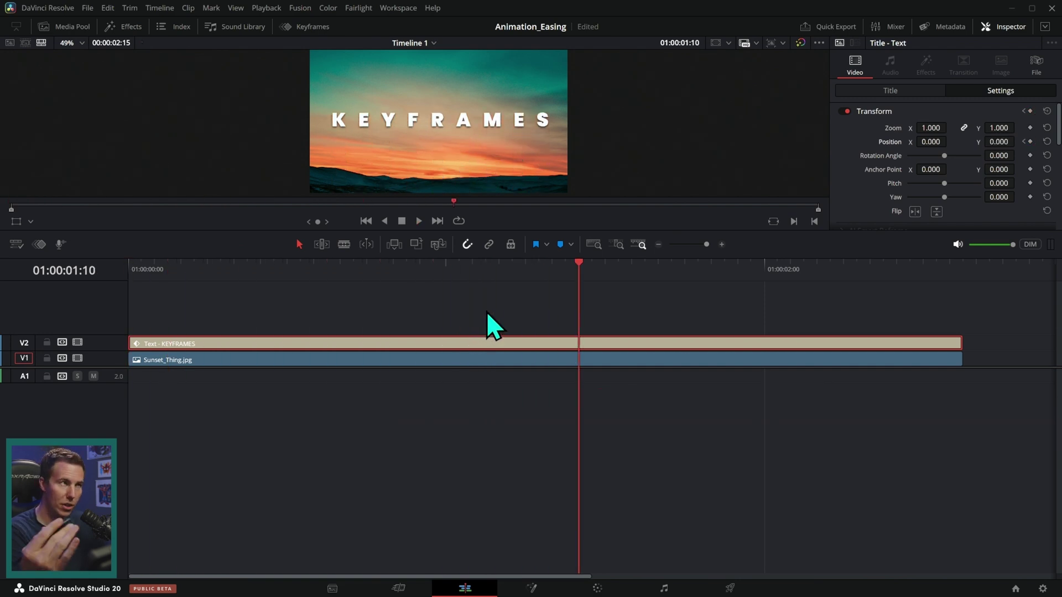
drag(608, 231, 663, 254)
scroll(127, 395, down, 2)
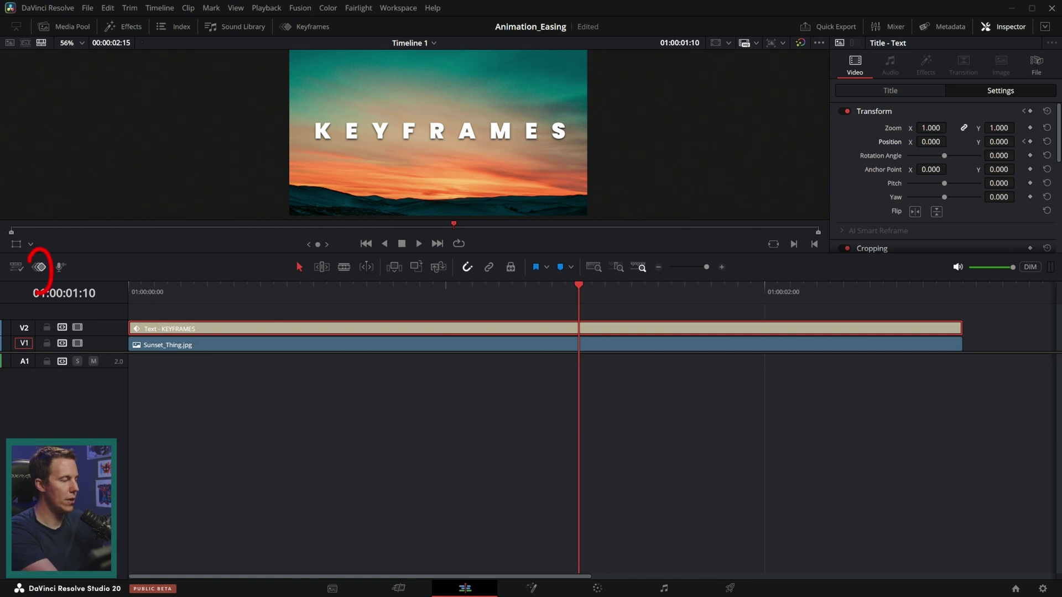
Open and enlarge the keyframe track below the timeline, then drag the end Position keyframes later.
click(40, 267)
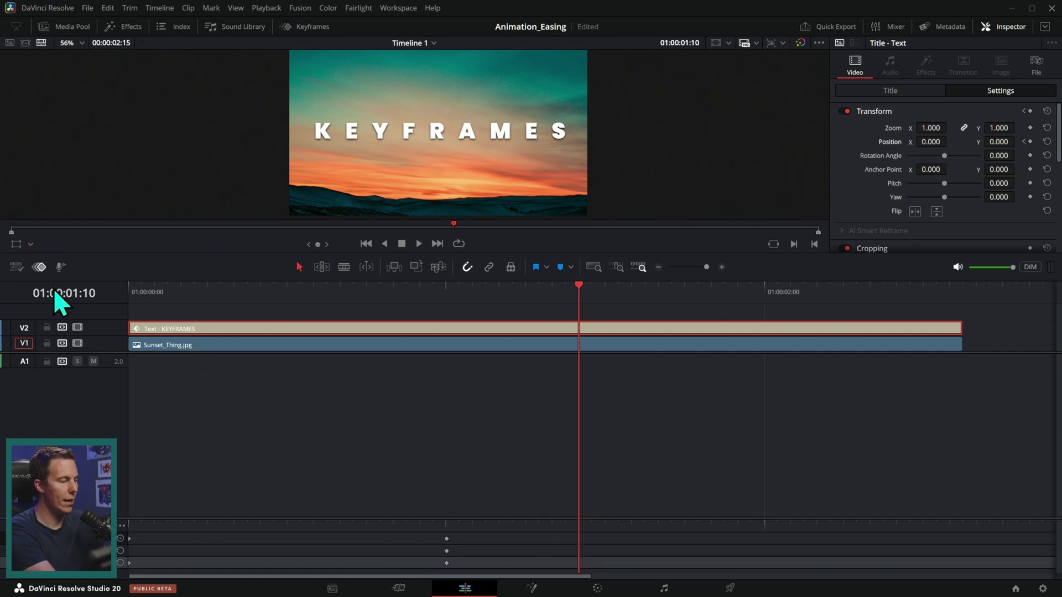
drag(121, 520, 121, 424)
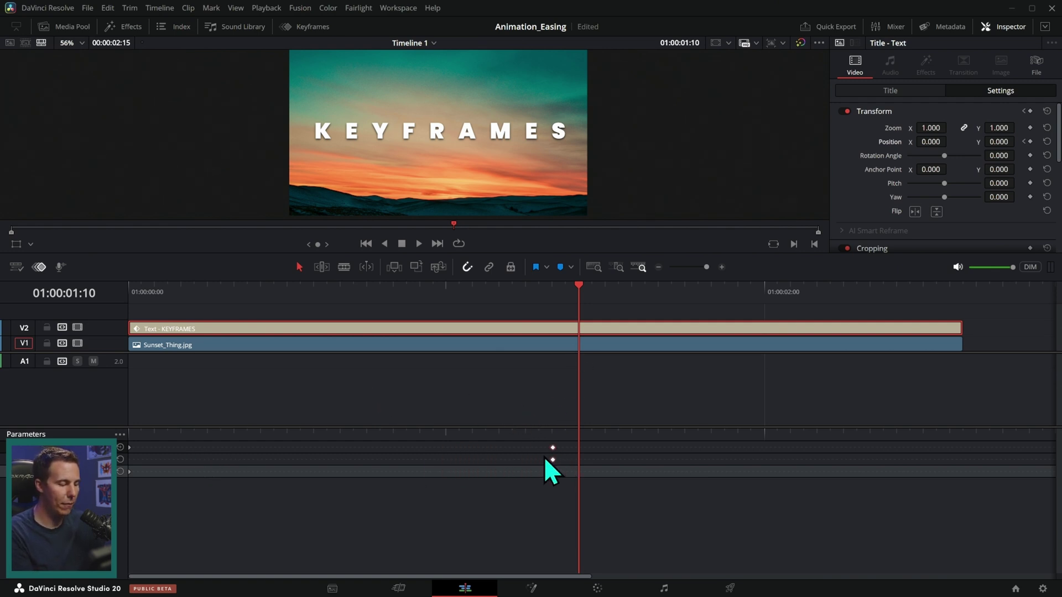
drag(433, 460, 765, 449)
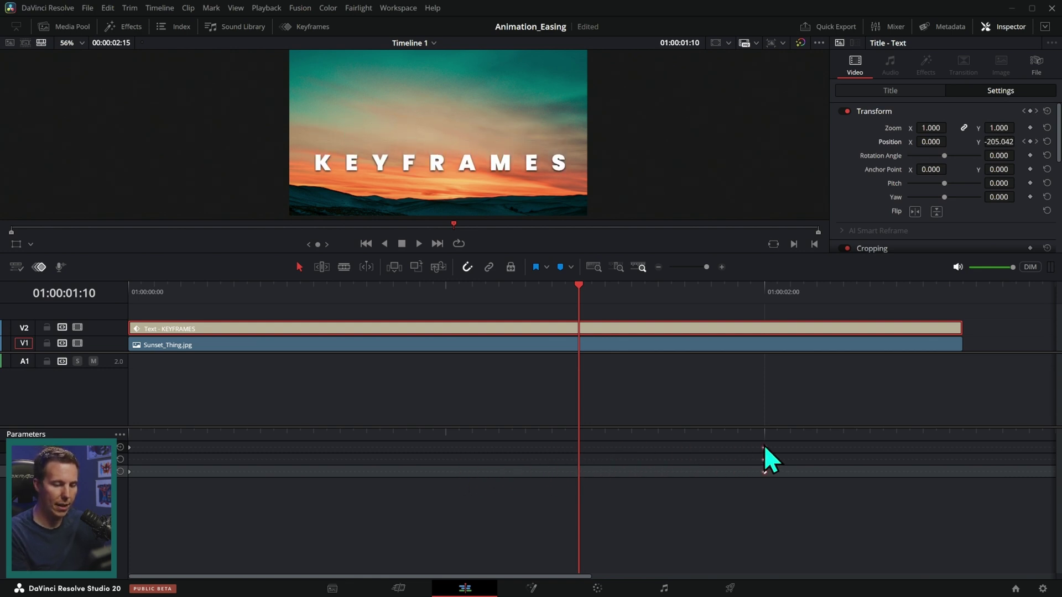
Replay the fly-in from the start several times and scrub to frame 9 to check the landing.
key(Home)
click(416, 244)
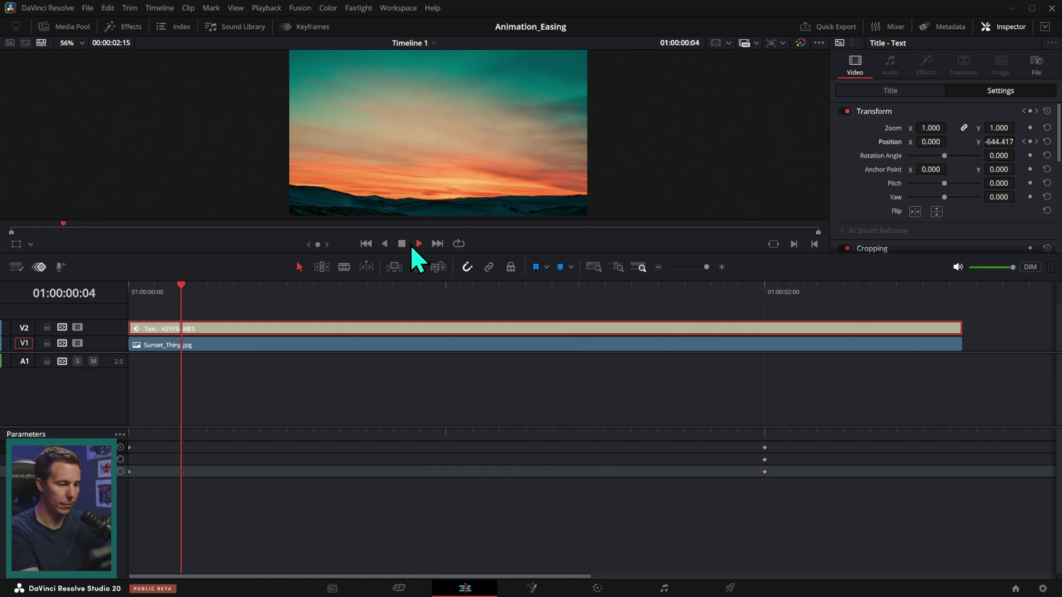
click(402, 244)
key(ctrl+z)
key(space)
key(space)
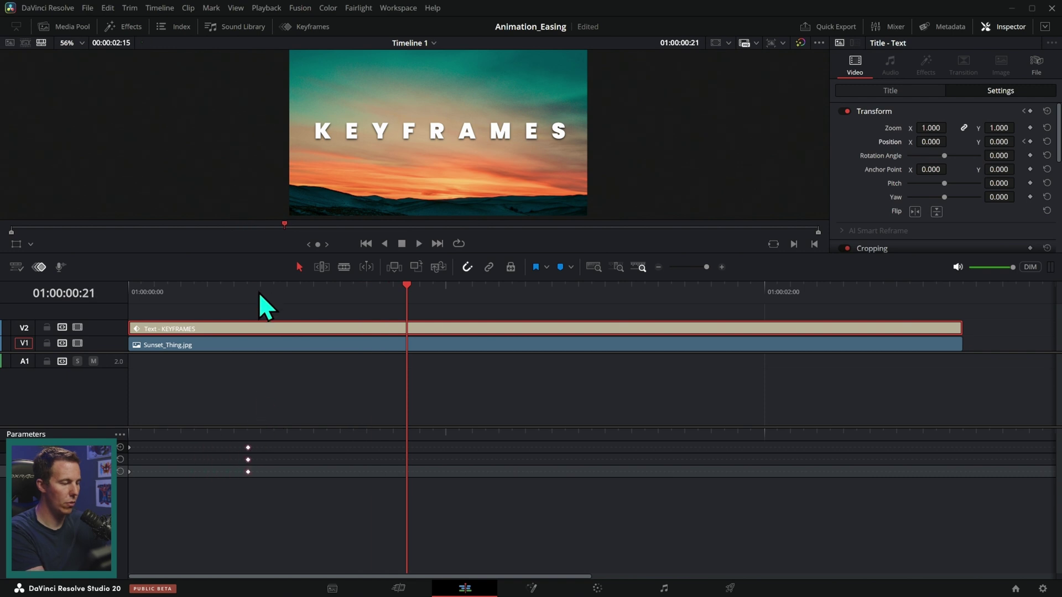
key(Home)
key(space)
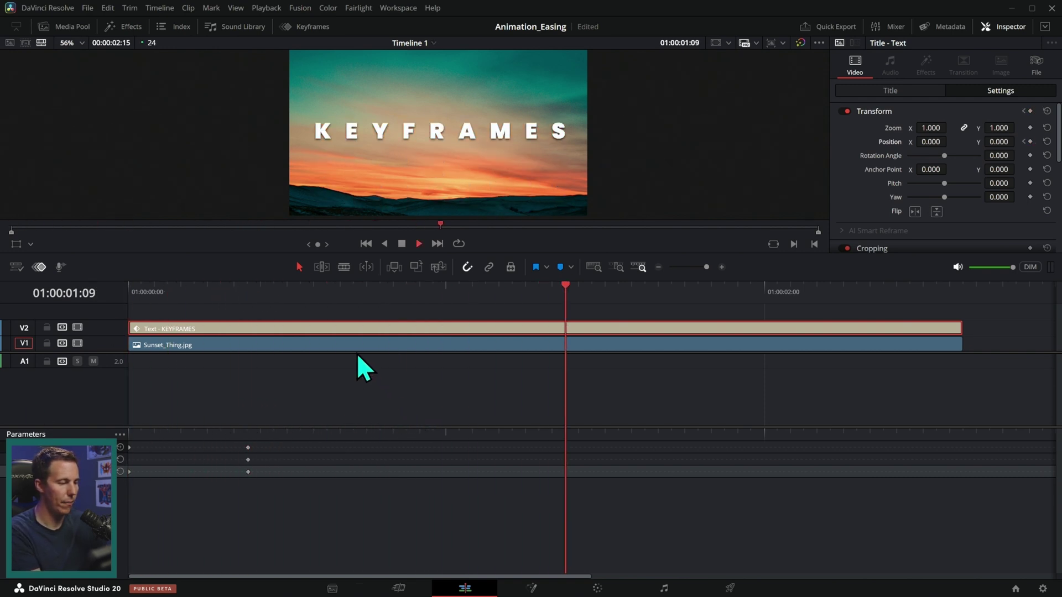
key(Home)
key(space)
click(247, 303)
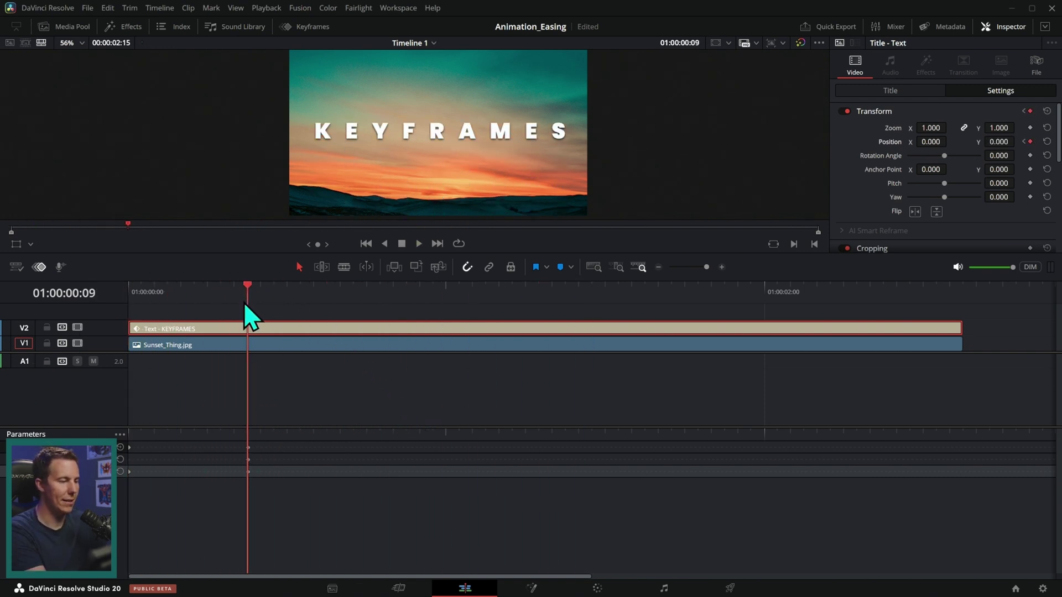
mouse_move(244, 304)
mouse_down()
mouse_move(234, 304)
mouse_move(248, 305)
mouse_up()
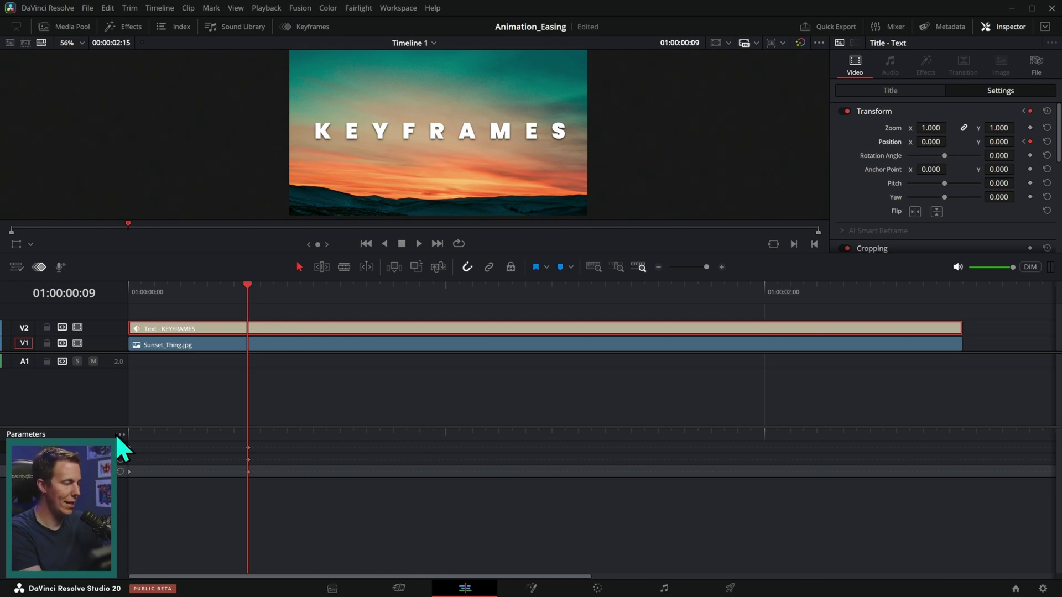
Close the keyframe track and enlarge the viewer above the timeline.
click(39, 267)
drag(387, 253, 392, 263)
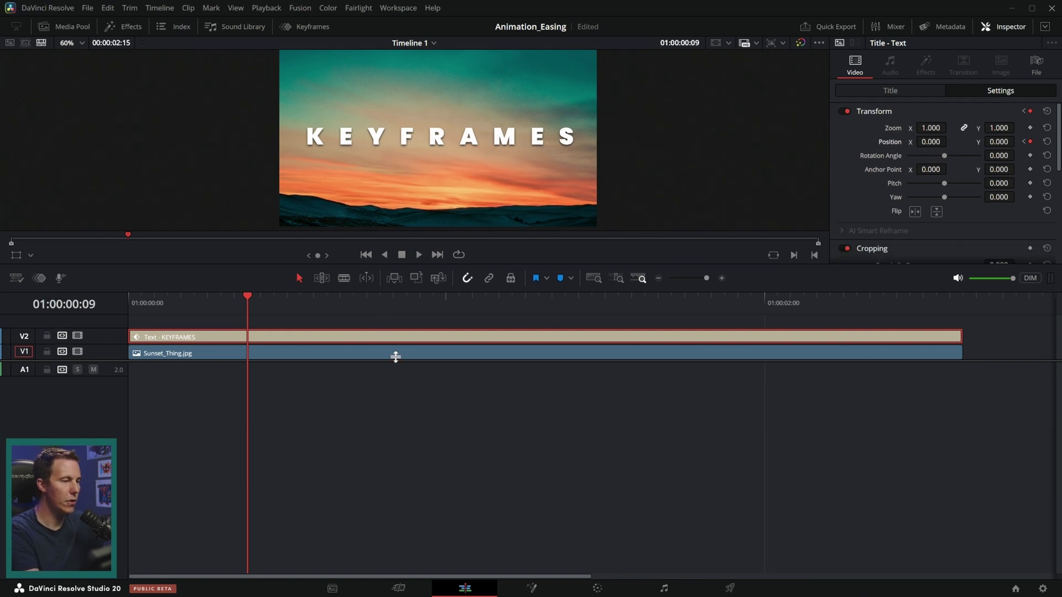
drag(395, 356, 394, 394)
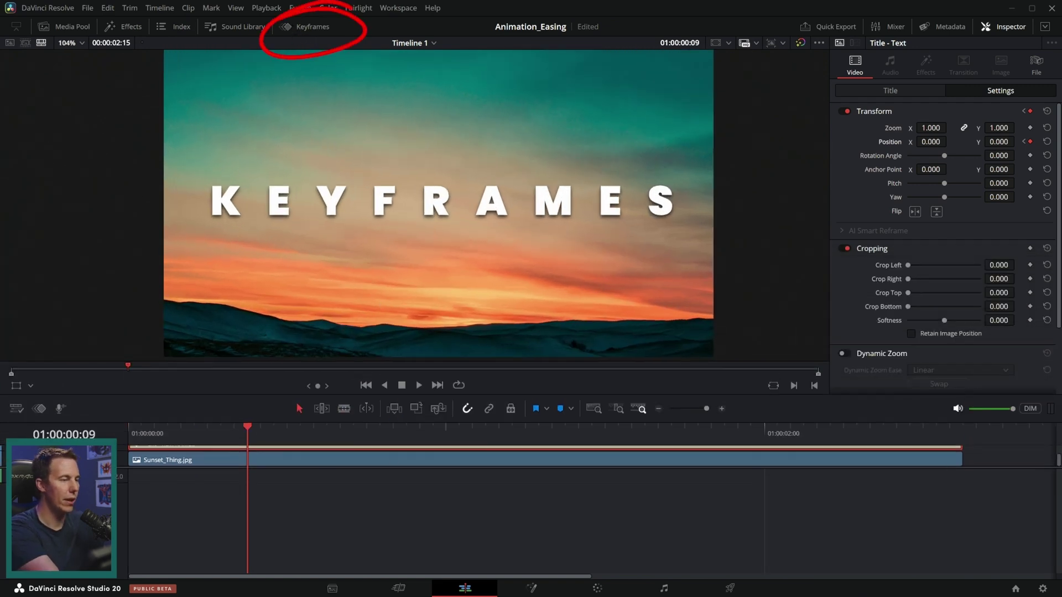
Open the keyframe curve editor, zoom the graph, and select the top Position Y keyframe.
click(307, 28)
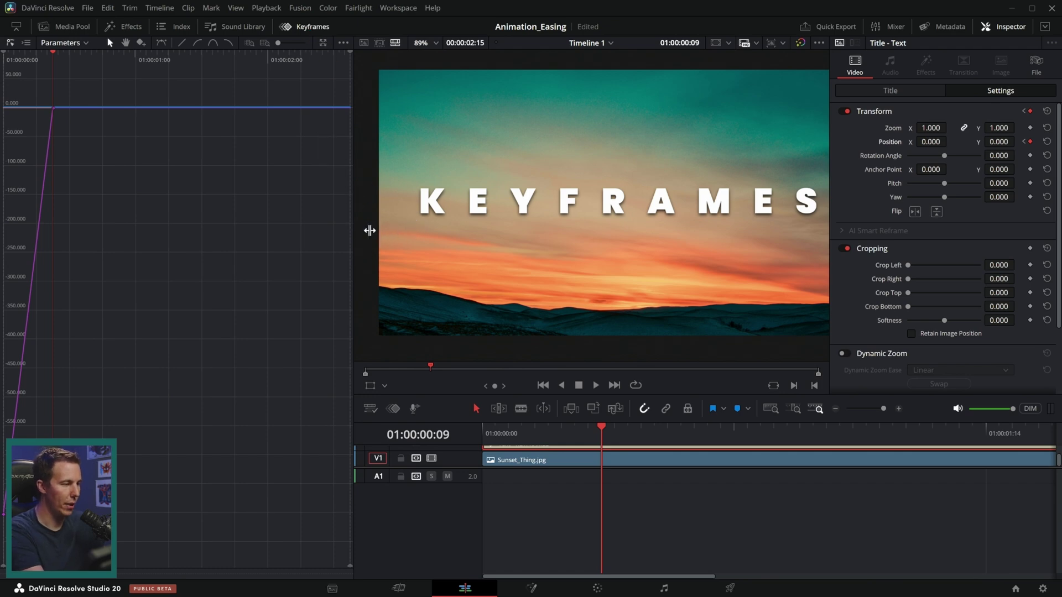
drag(277, 42, 302, 46)
scroll(348, 213, up, 2)
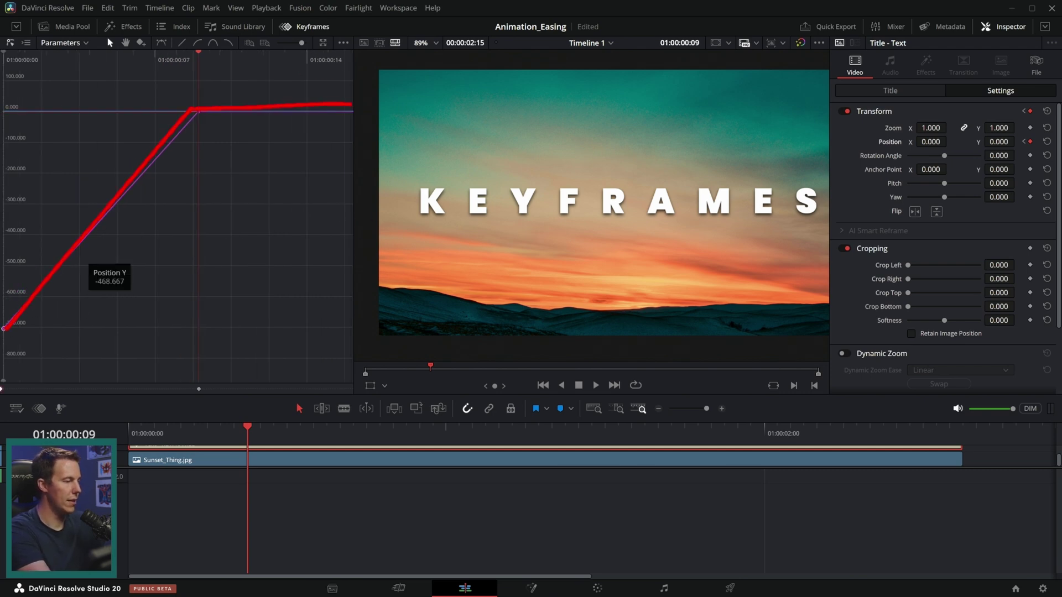
drag(229, 84, 168, 160)
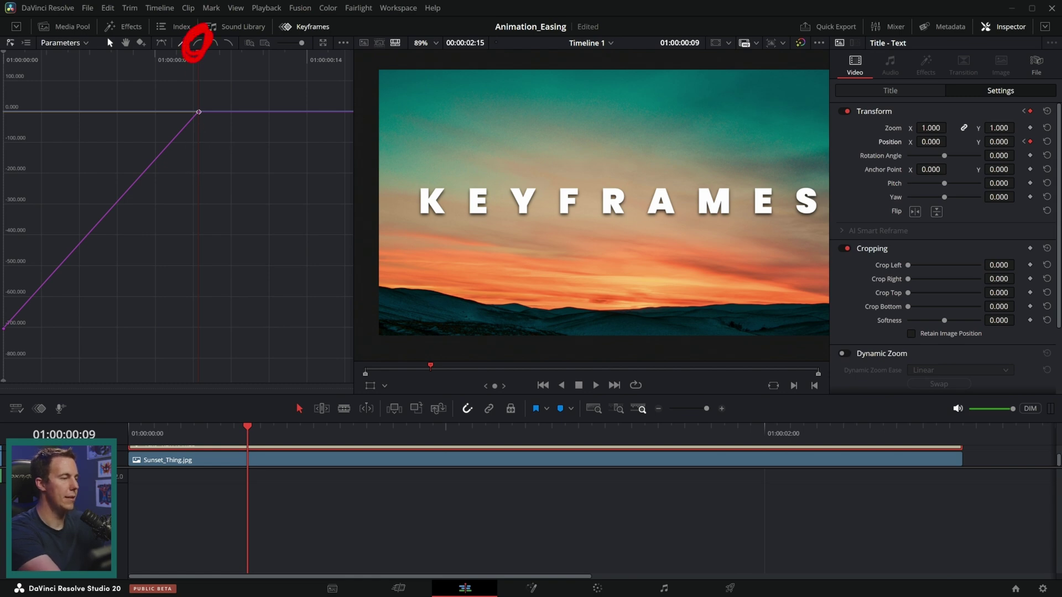
click(197, 45)
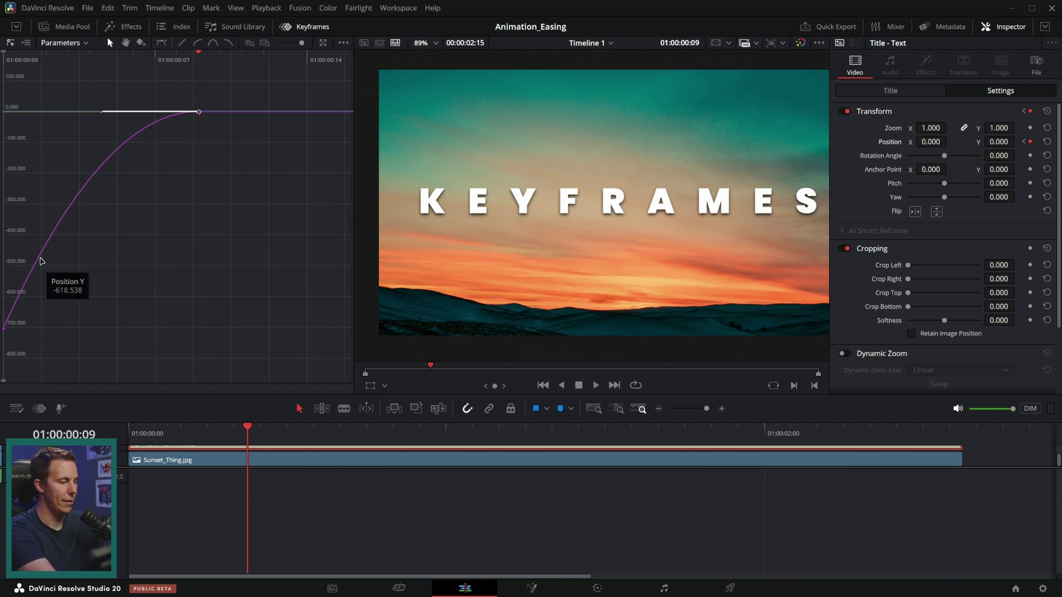
drag(313, 432, 126, 434)
key(space)
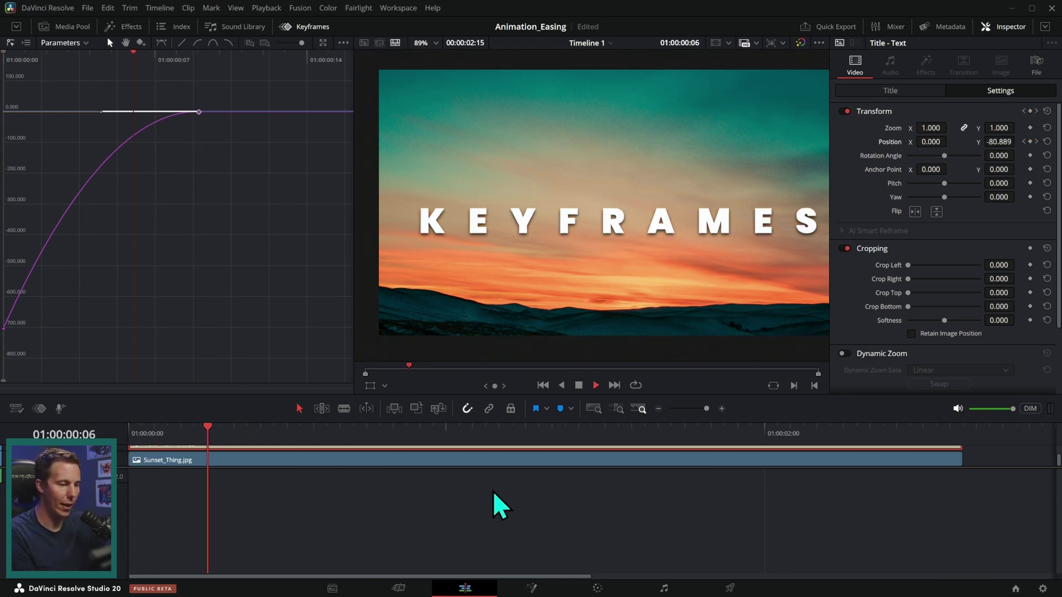
drag(310, 434, 123, 523)
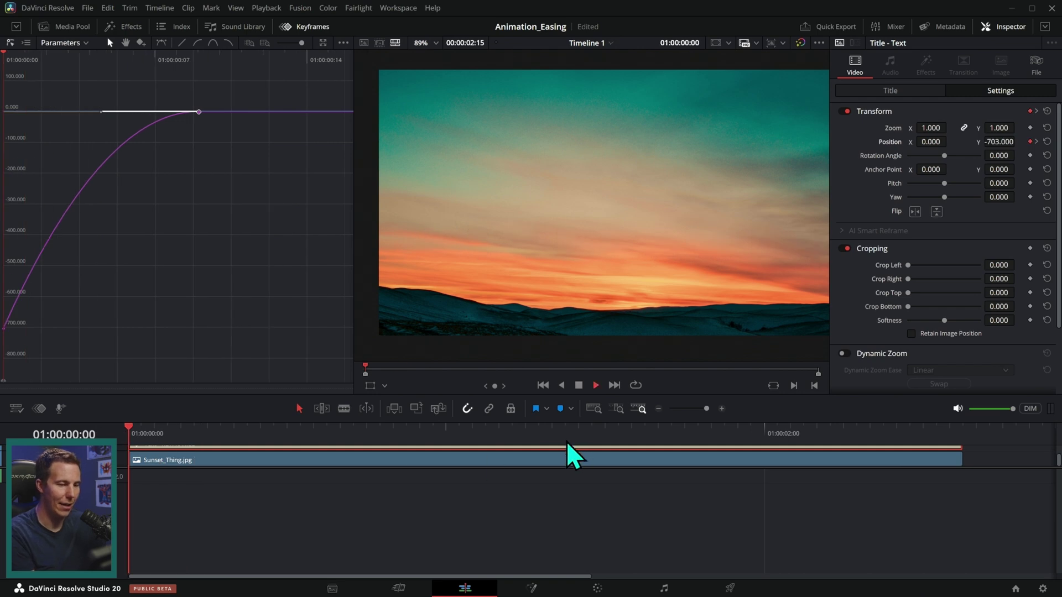
key(space)
key(Home)
click(596, 386)
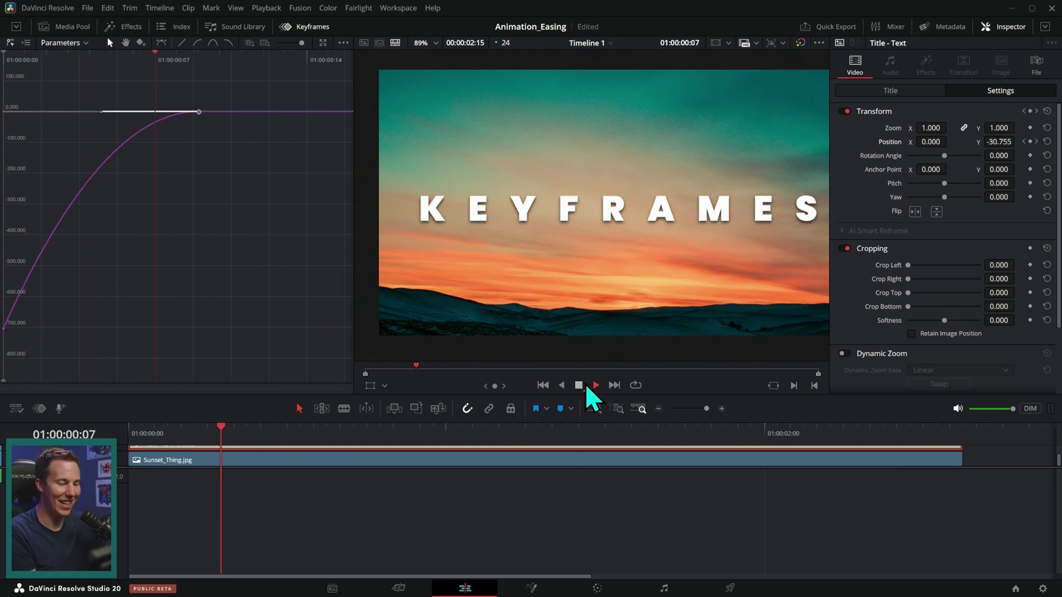
click(543, 385)
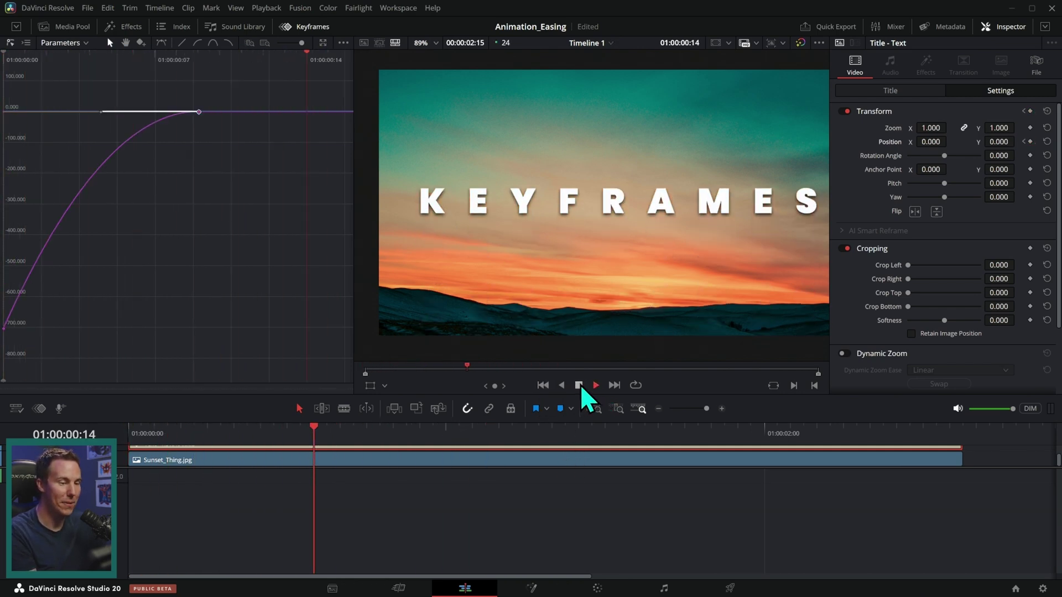
click(542, 385)
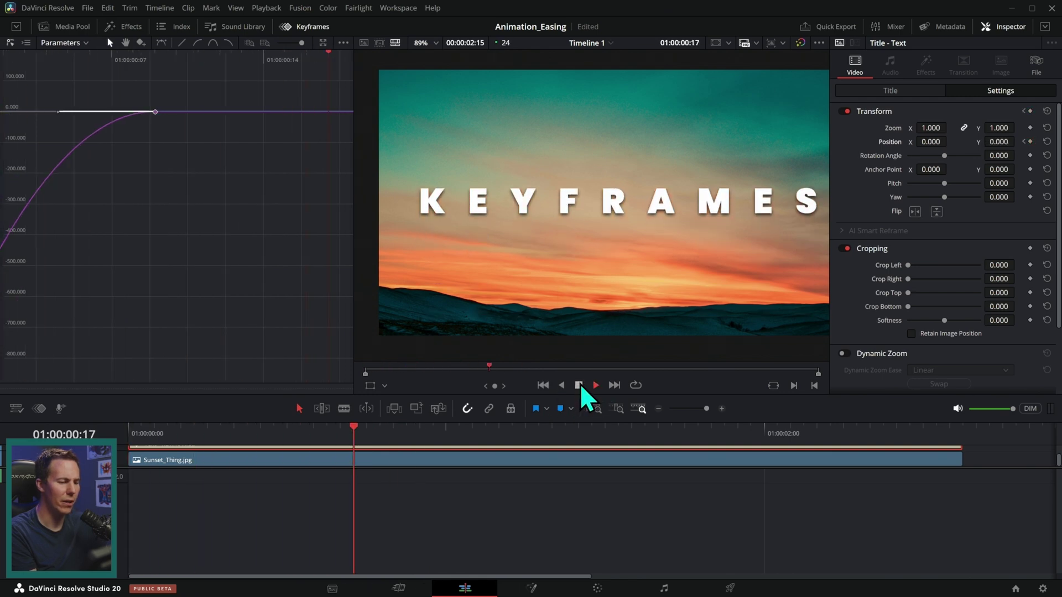
click(542, 385)
Stop playback and drag the top keyframe's Bezier handle outward for a longer ease.
click(579, 385)
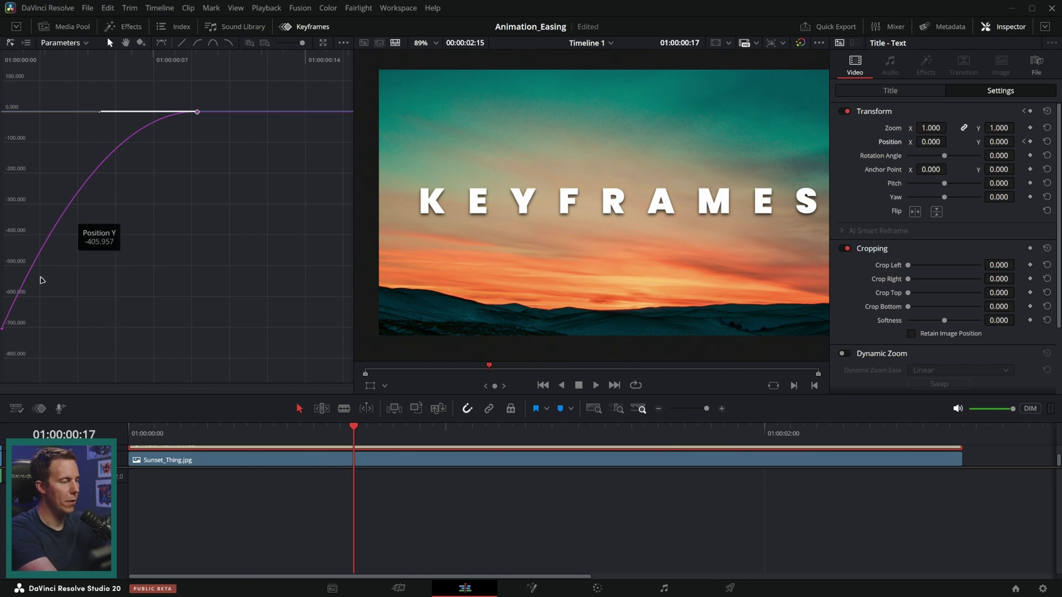
drag(198, 115, 201, 118)
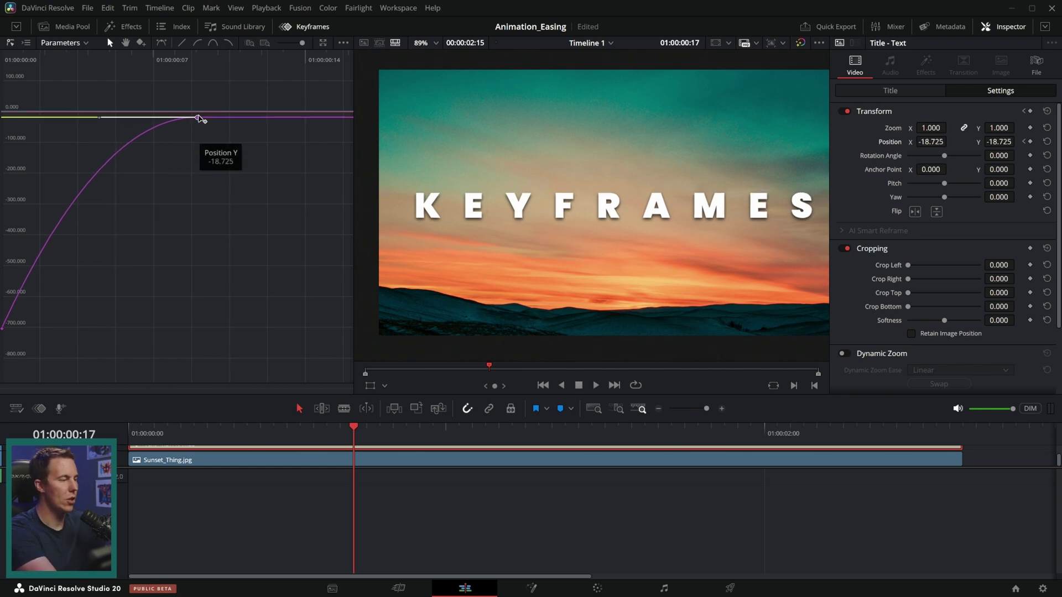
mouse_move(100, 112)
mouse_down()
mouse_move(103, 127)
mouse_move(95, 119)
mouse_up()
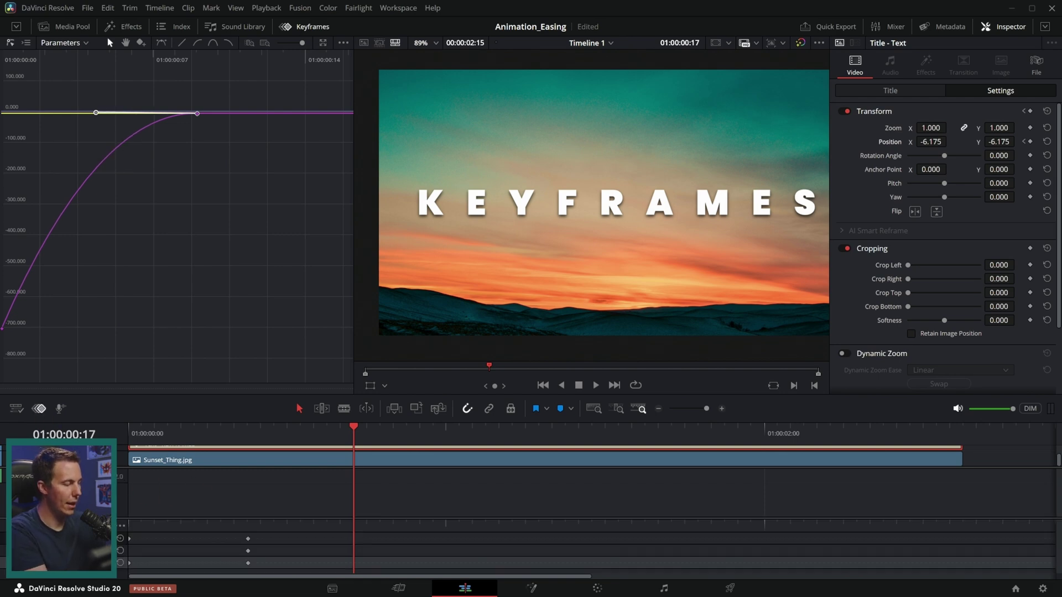
Move the landing Position keyframe to about frame 17 and replay the animation from the start.
drag(121, 514, 121, 496)
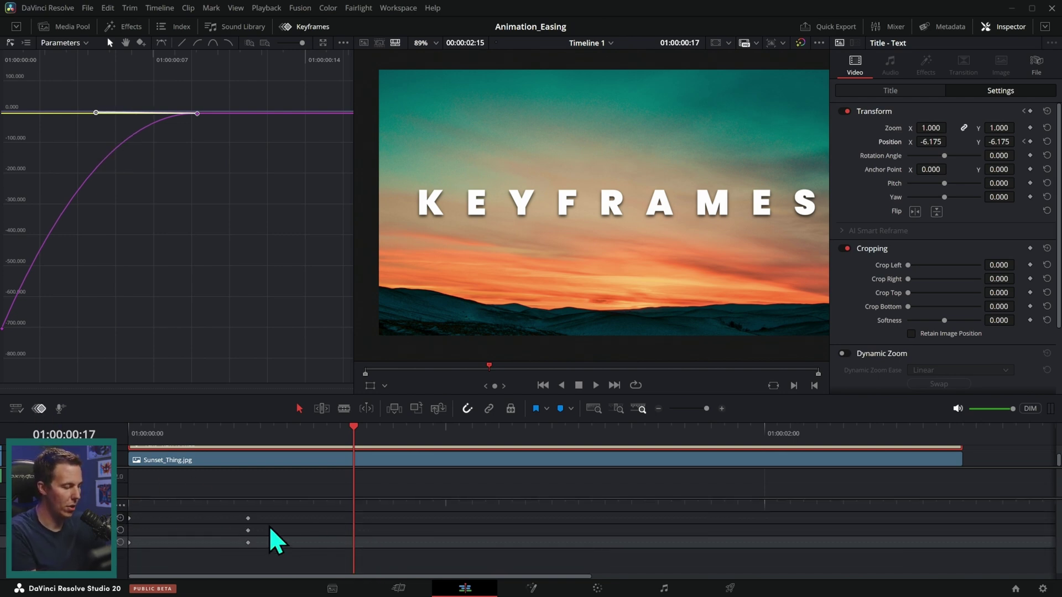
drag(248, 520, 365, 525)
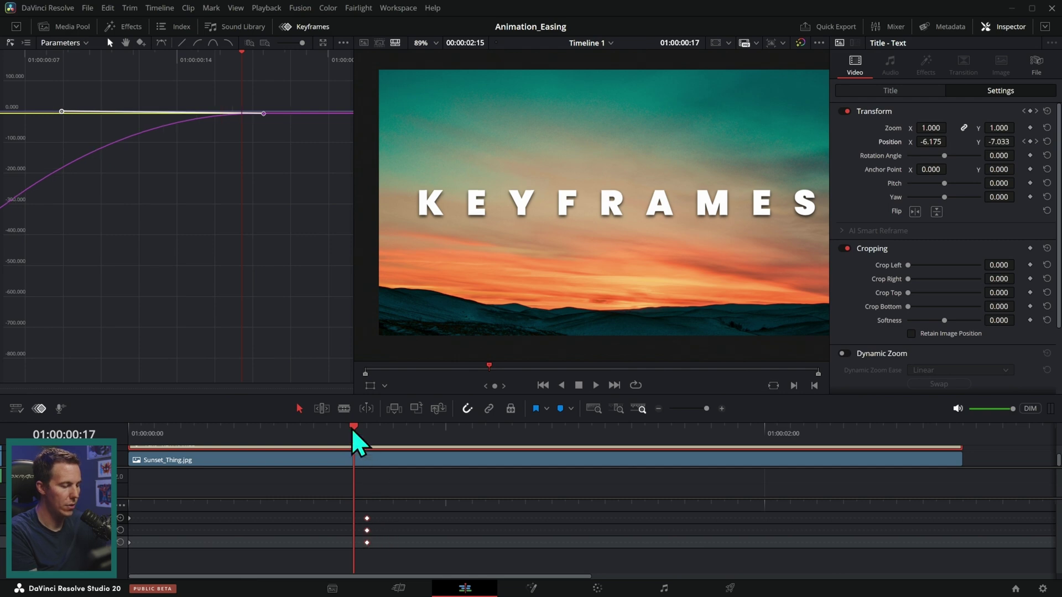
key(Home)
key(space)
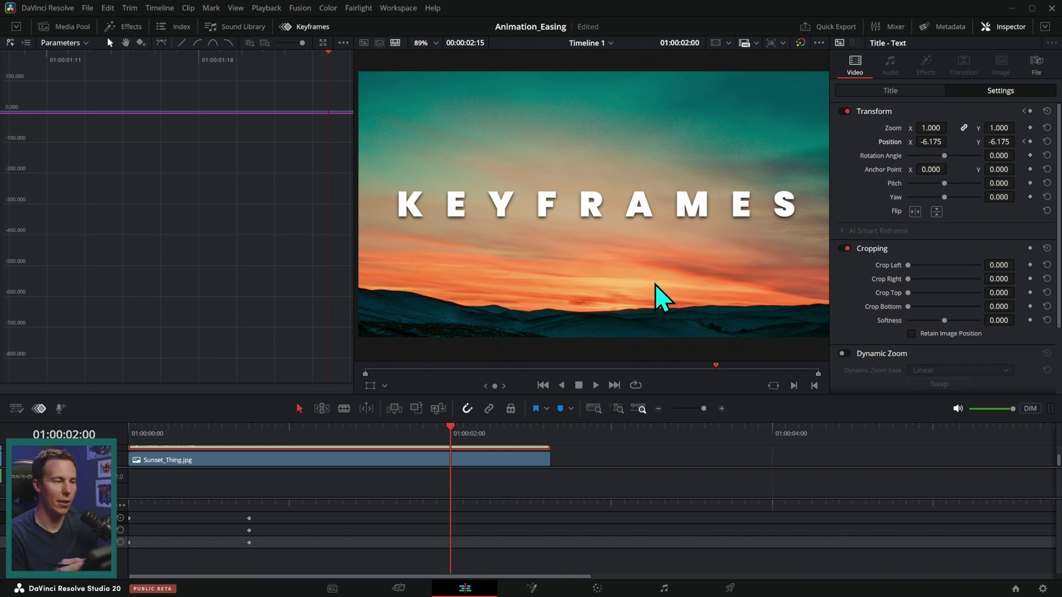
Play the finished KEYFRAMES animation from the start in the full-screen viewer.
key(p)
key(Home)
key(space)
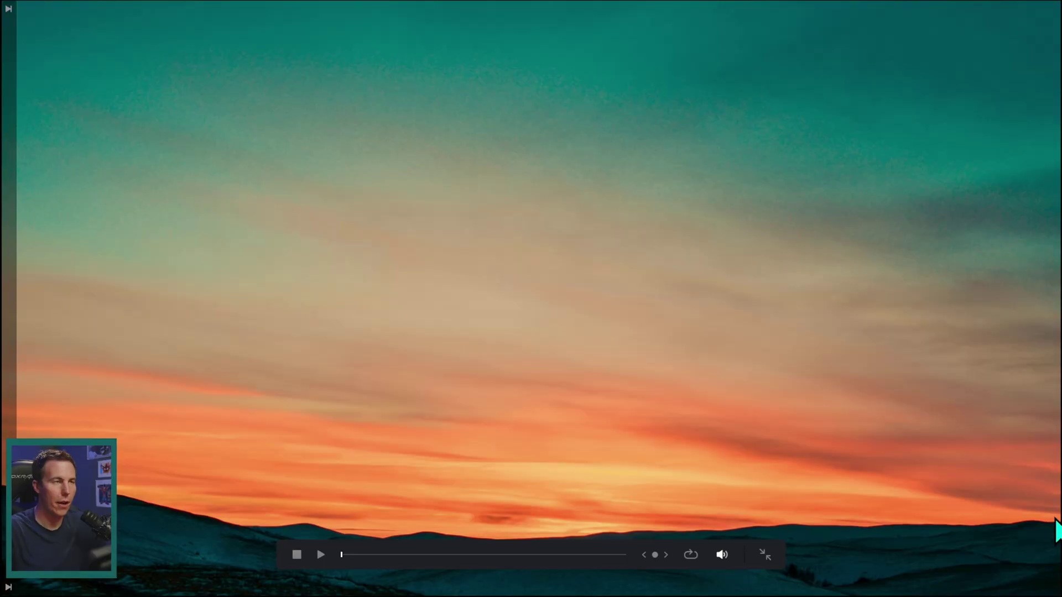